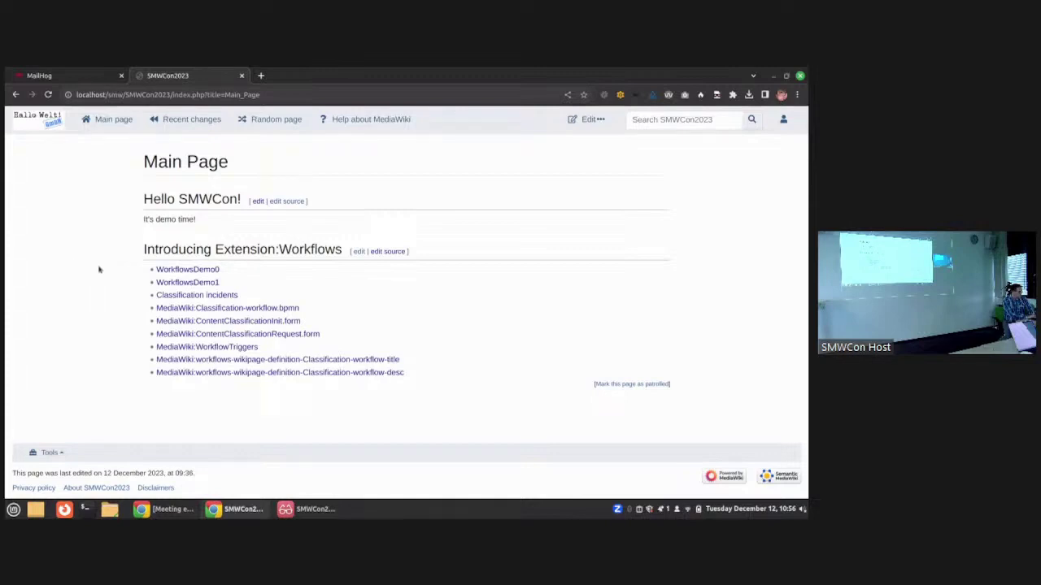
- Open the WorkflowsDemo0 page and choose Single user feedback as the workflow to start on it
click(197, 271)
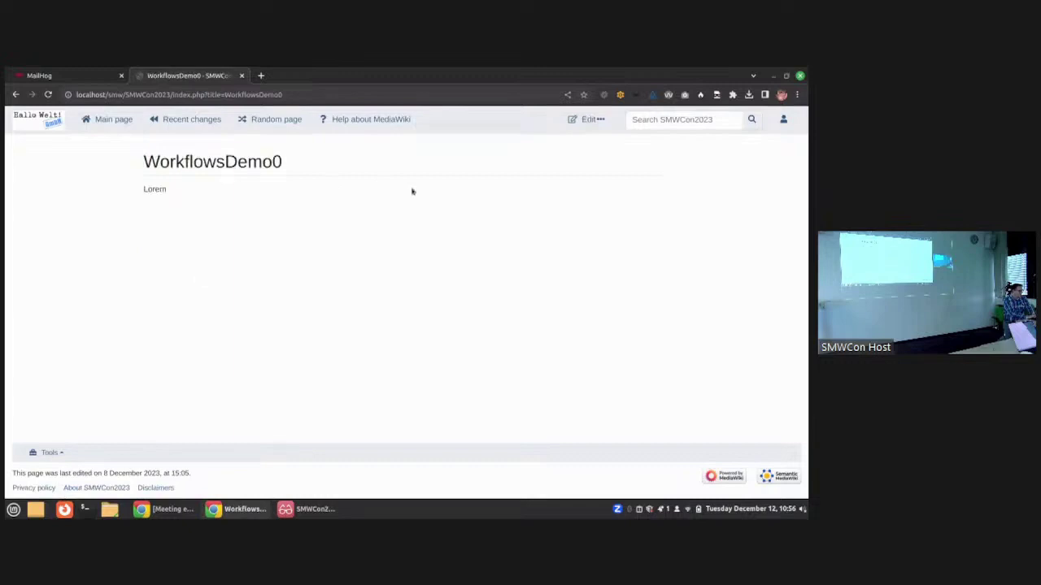
click(603, 119)
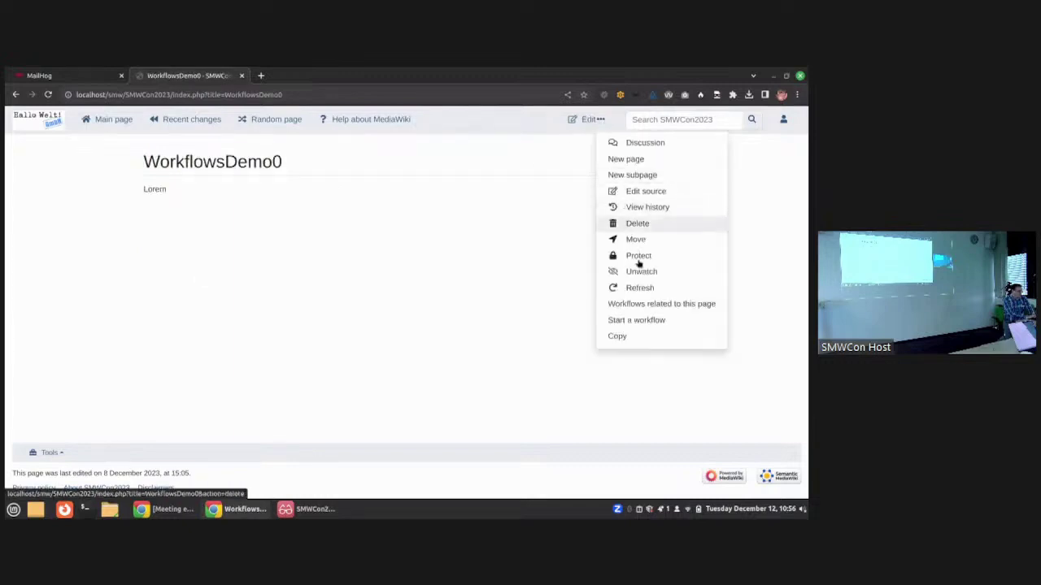
click(627, 320)
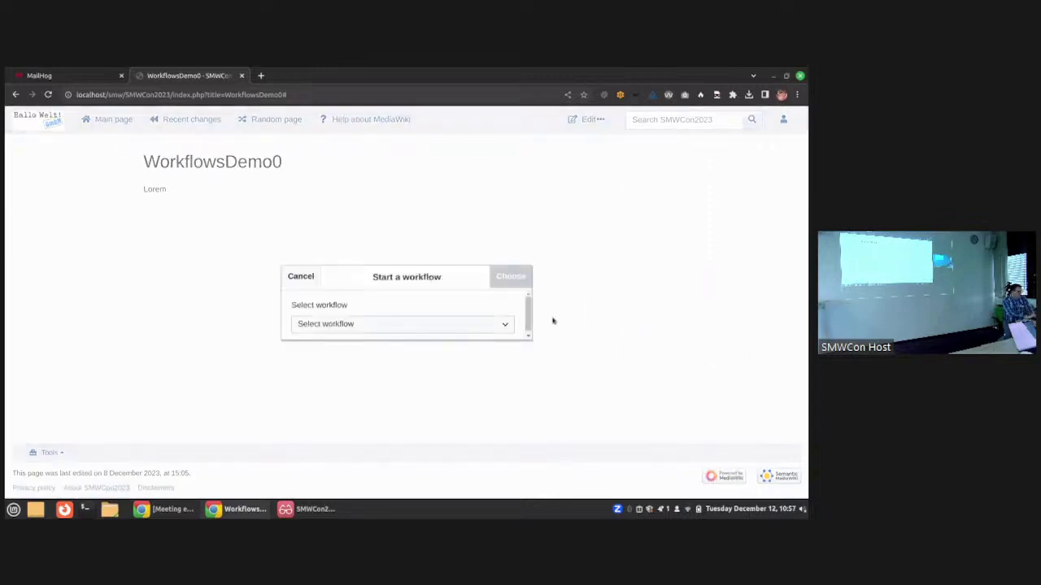
click(503, 323)
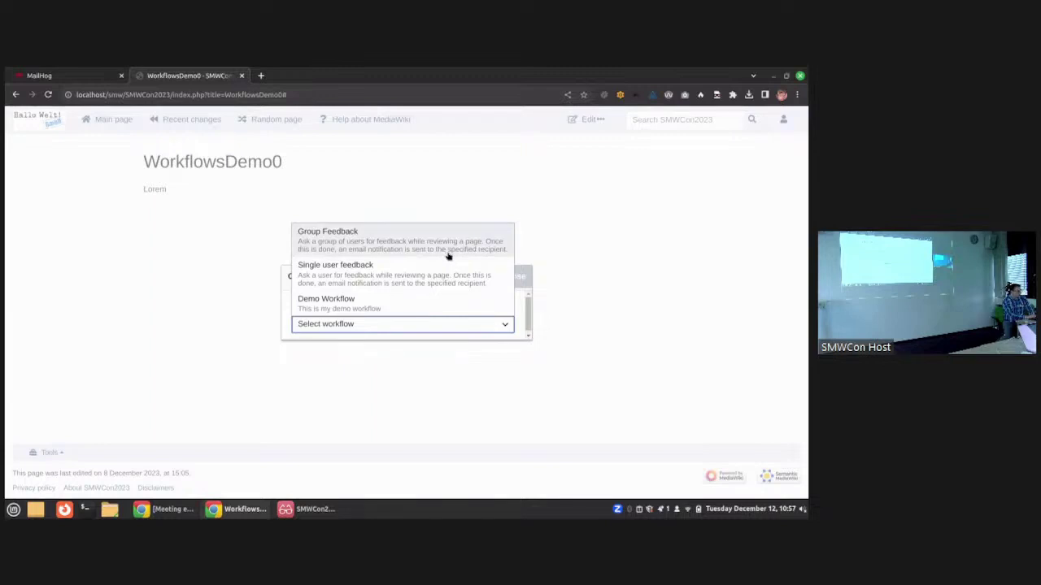
click(382, 271)
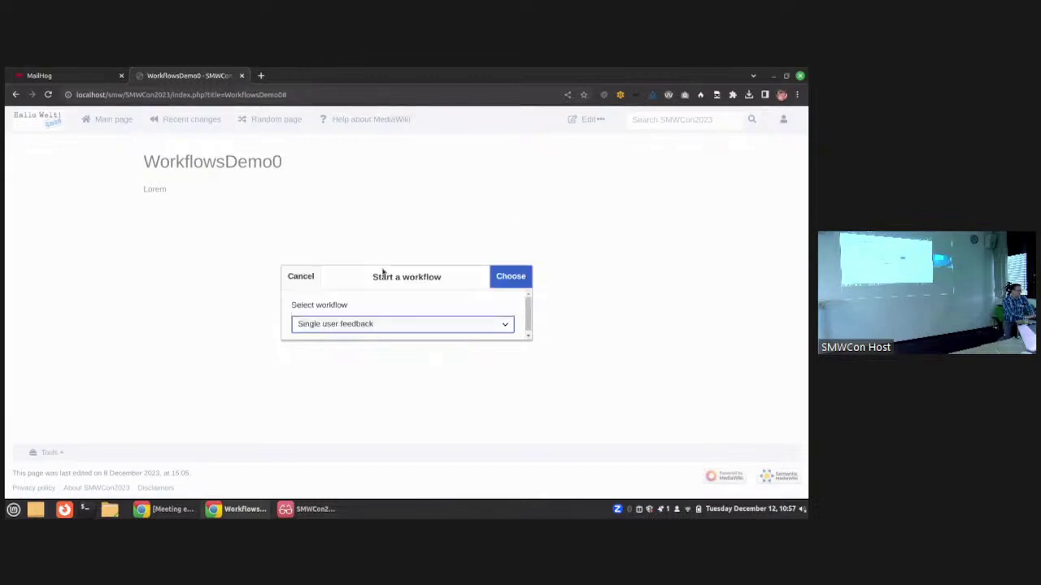
click(513, 277)
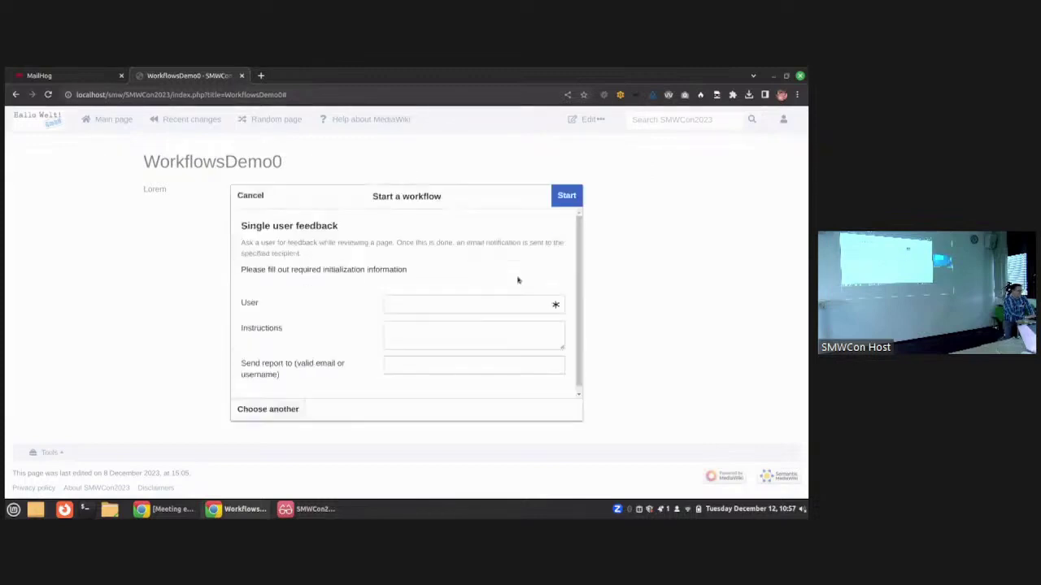
- Start the workflow with user WikiSysop, the instructions "What do you think?" and the suggested e-mail address as report recipient
click(414, 301)
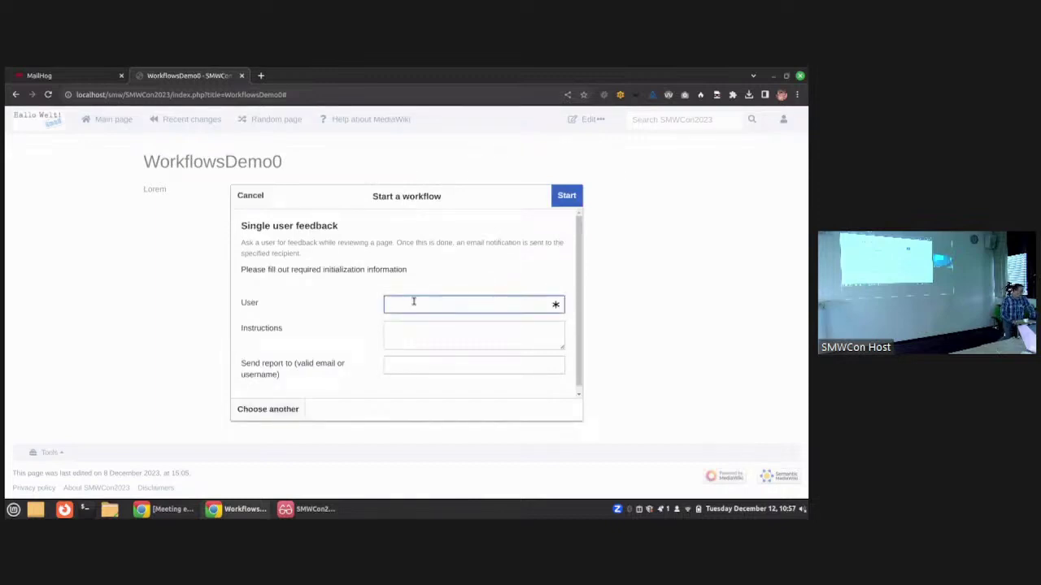
text(W)
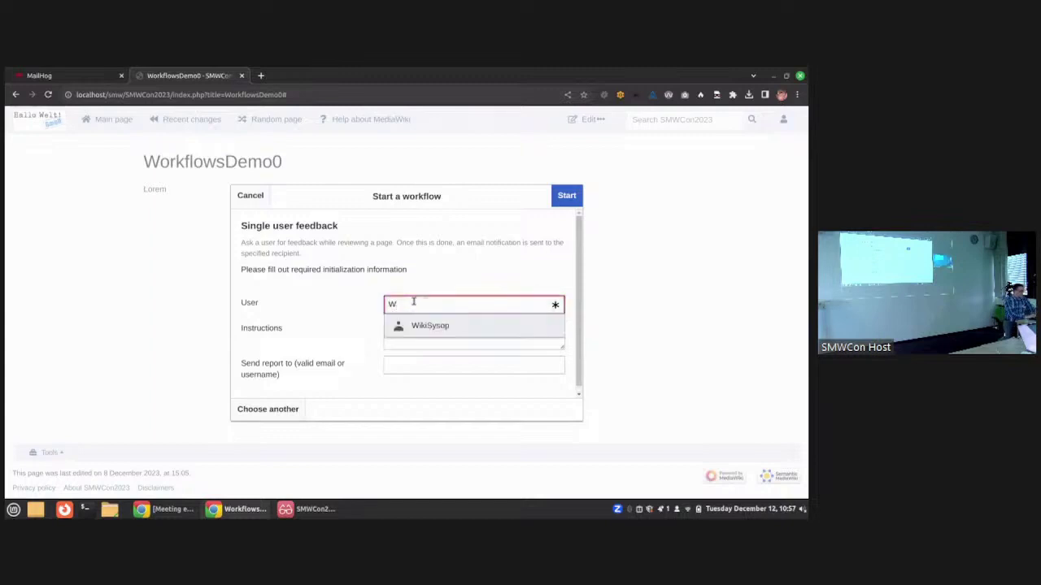
click(471, 325)
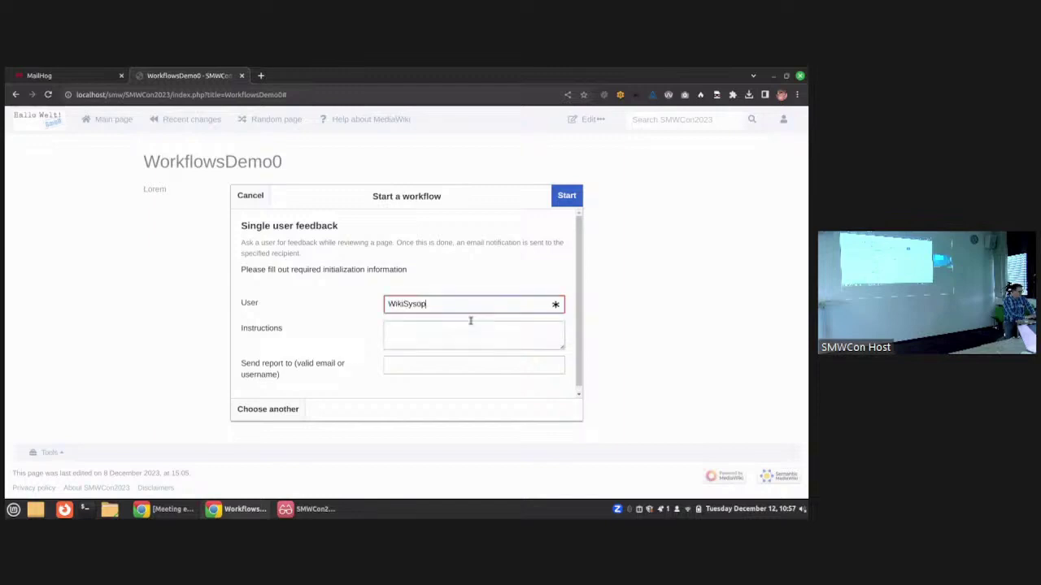
click(413, 333)
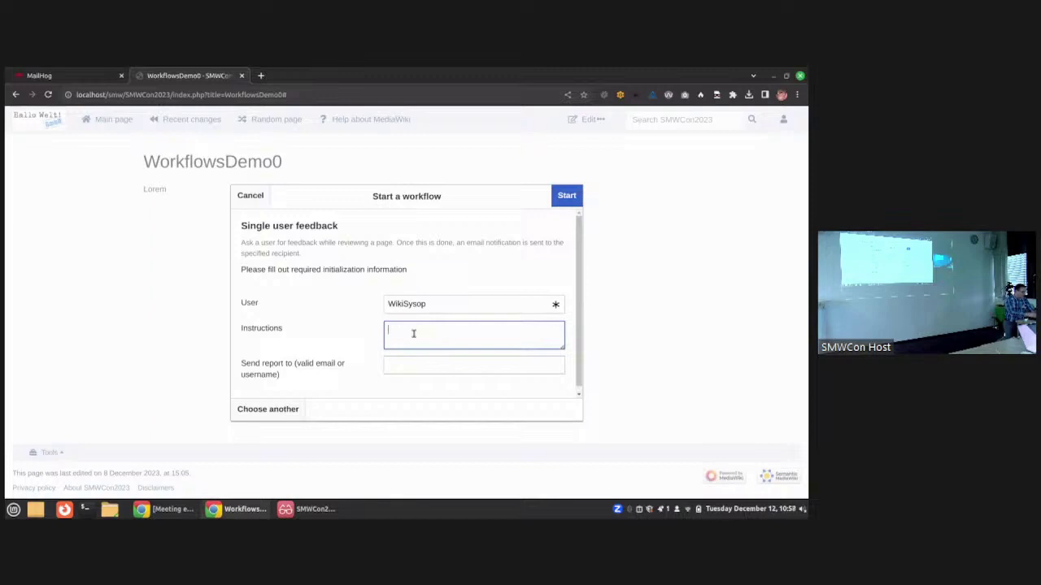
text(Wh)
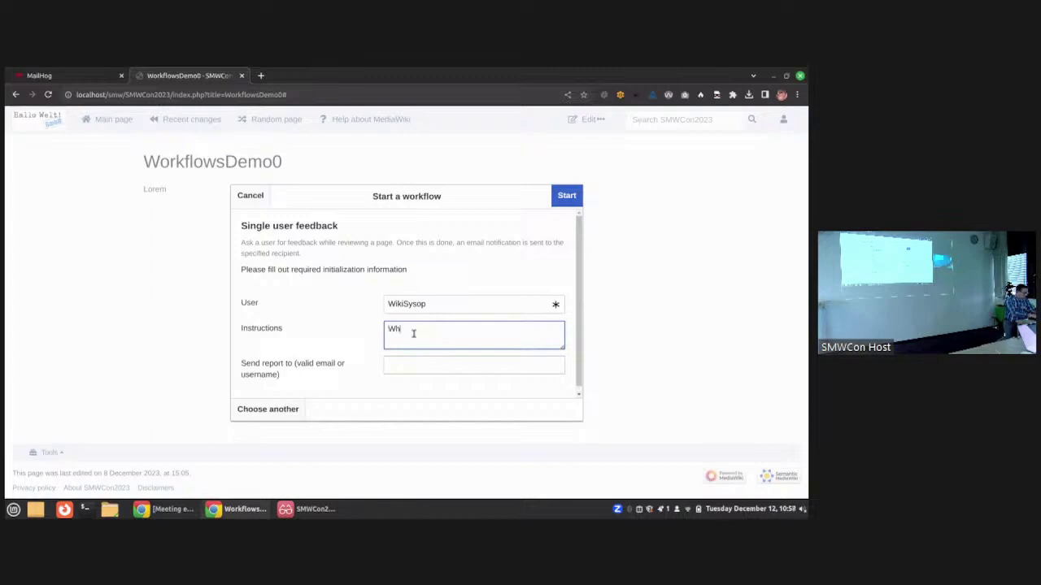
text(at do you think?)
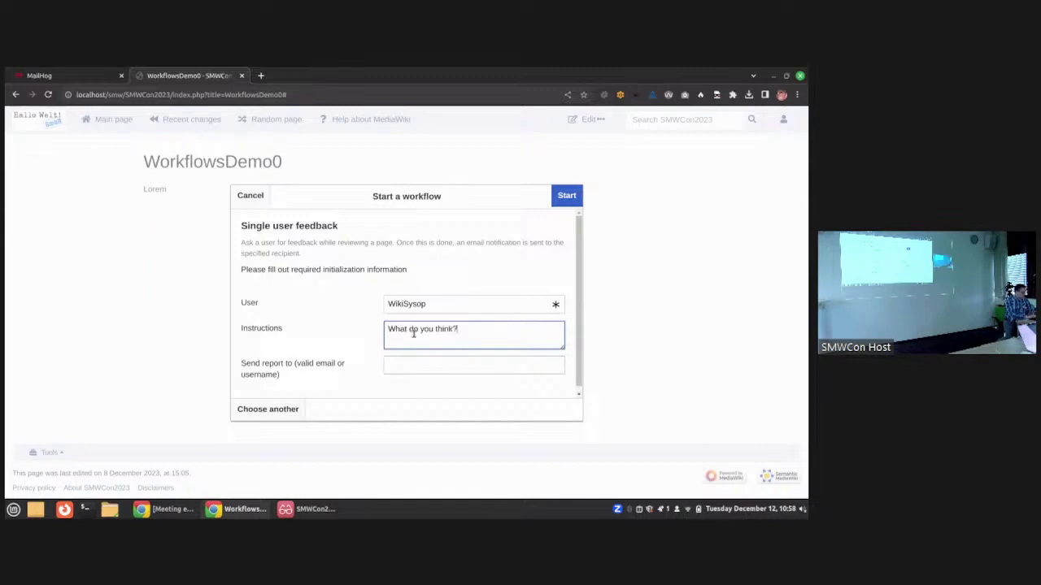
click(407, 365)
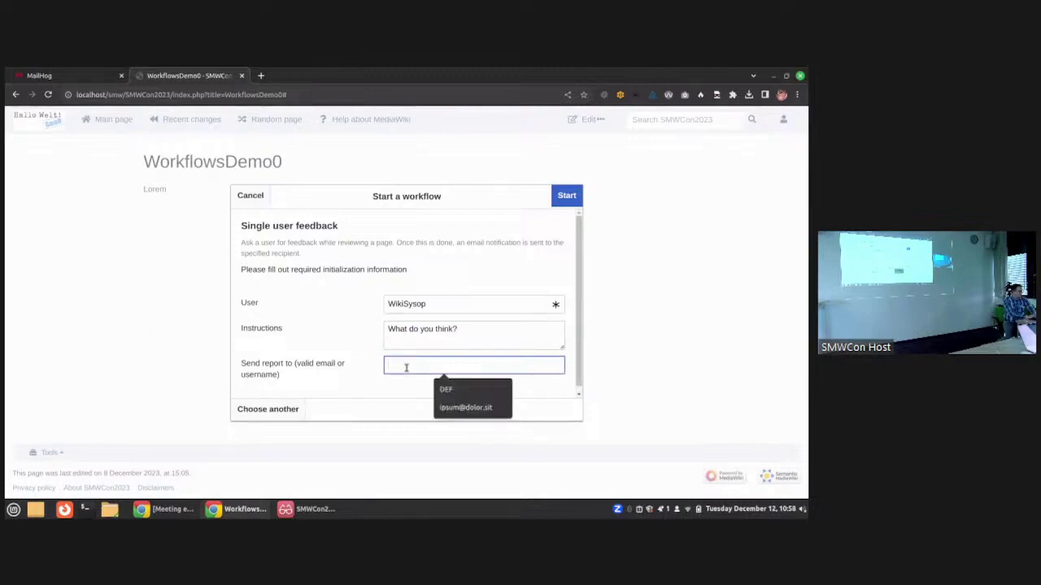
click(457, 407)
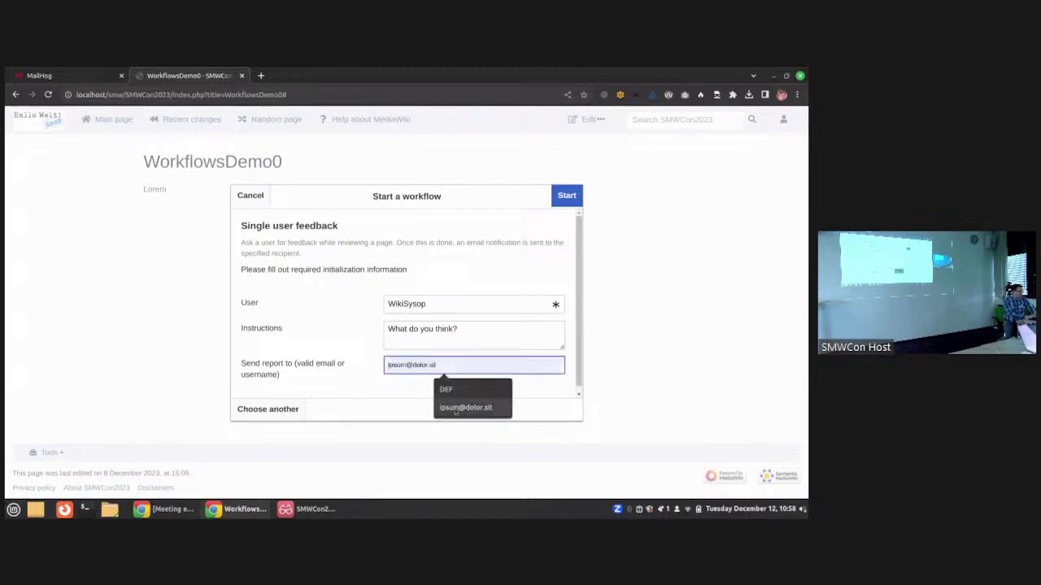
click(373, 355)
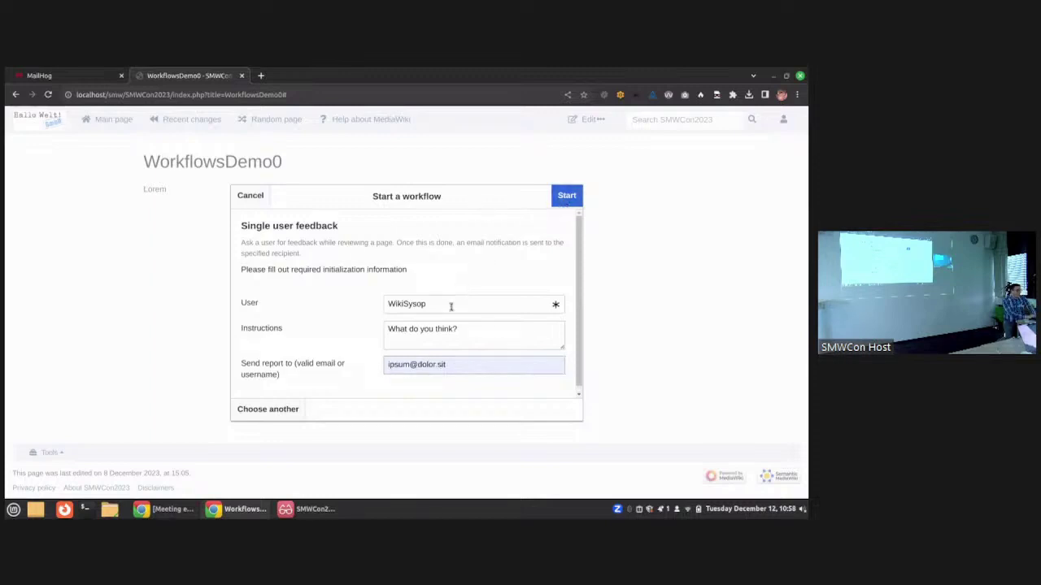
click(566, 196)
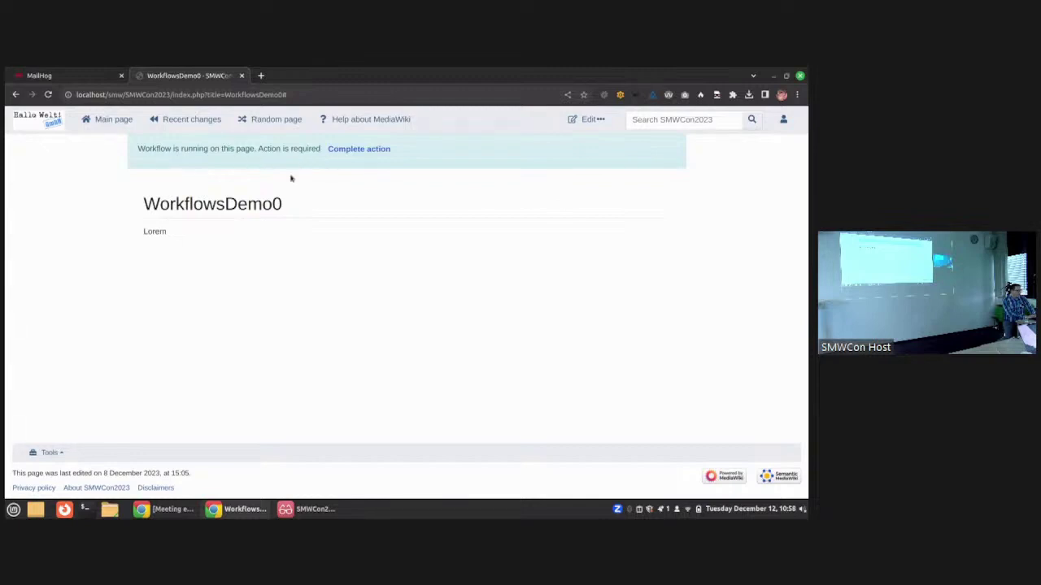
- Complete the pending workflow action by submitting the feedback comment "This is great!"
click(349, 150)
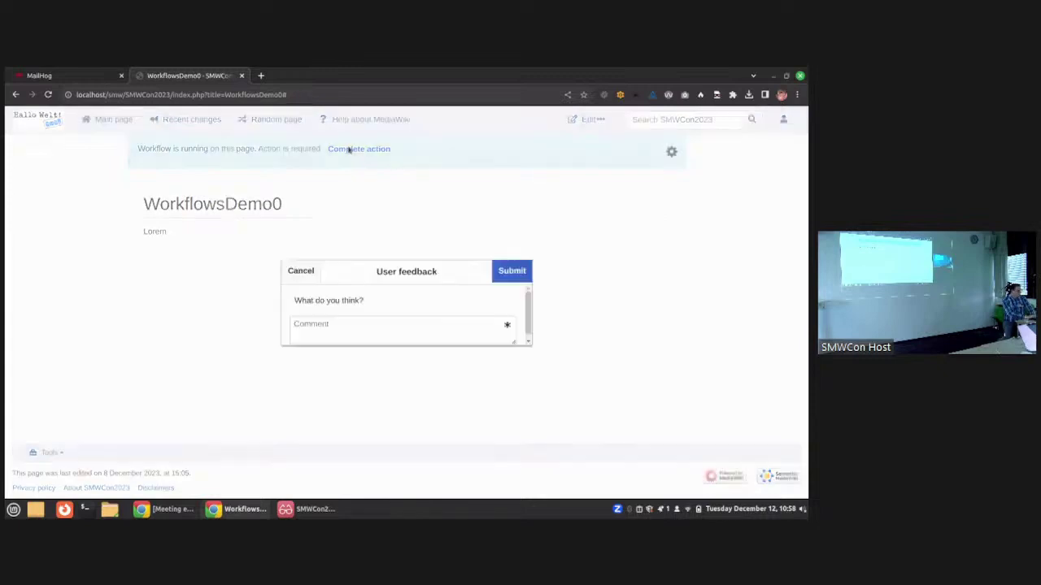
click(352, 326)
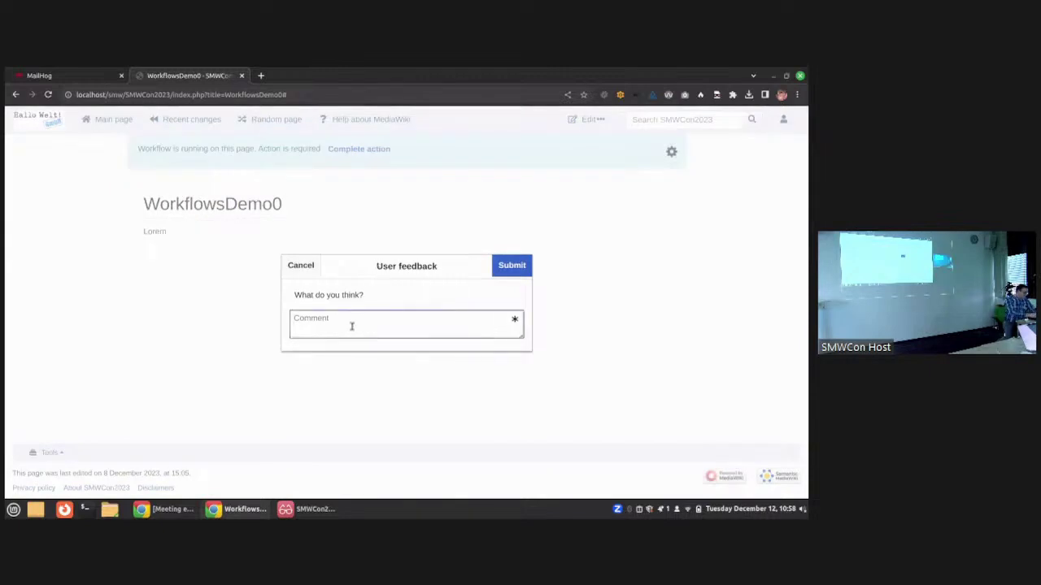
text(This)
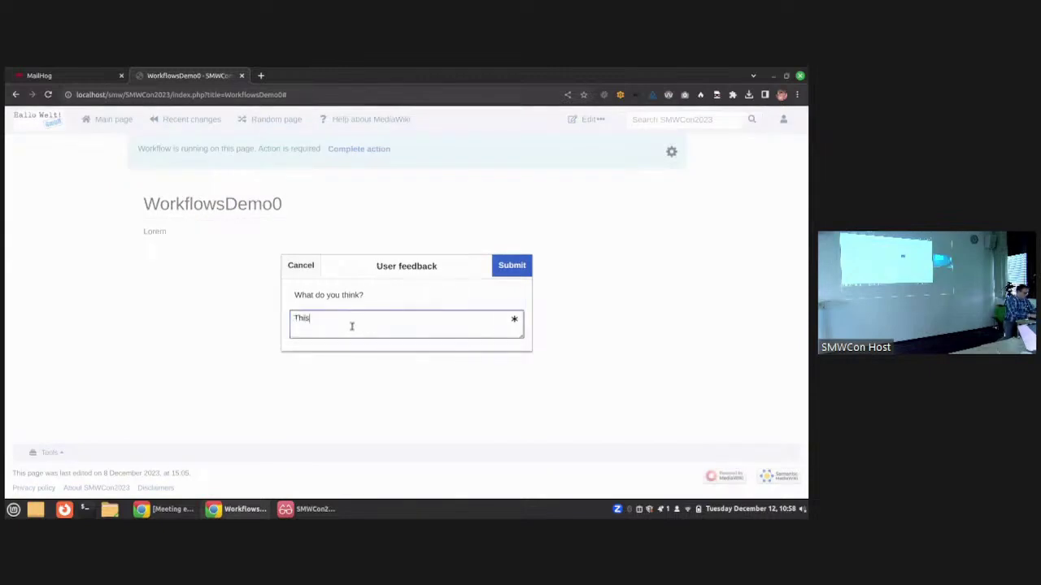
text( is great!)
click(517, 265)
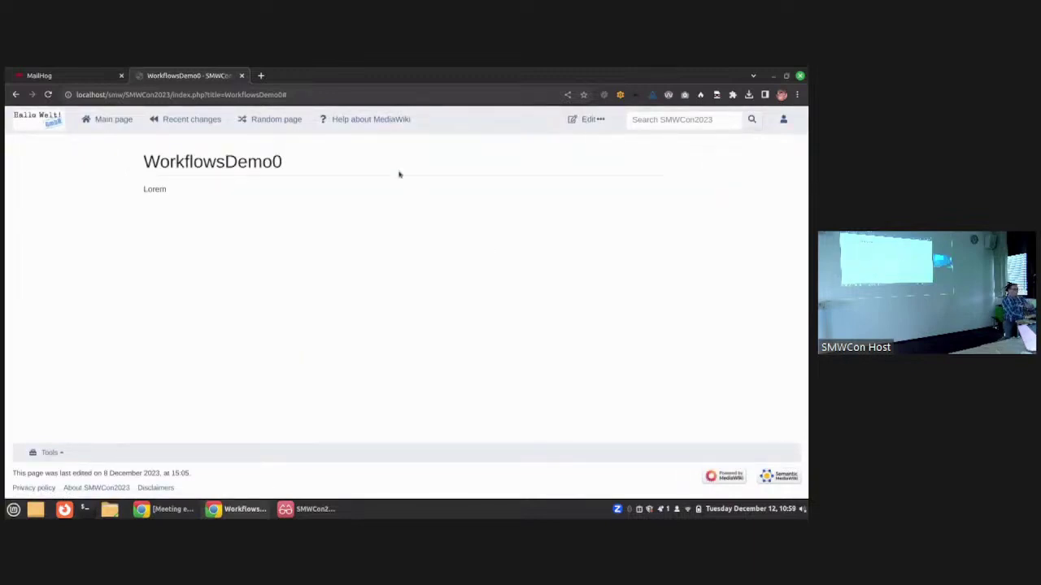
- Switch to MailHog and read the workflow details in the notification e-mail about the finished user feedback workflow
click(81, 72)
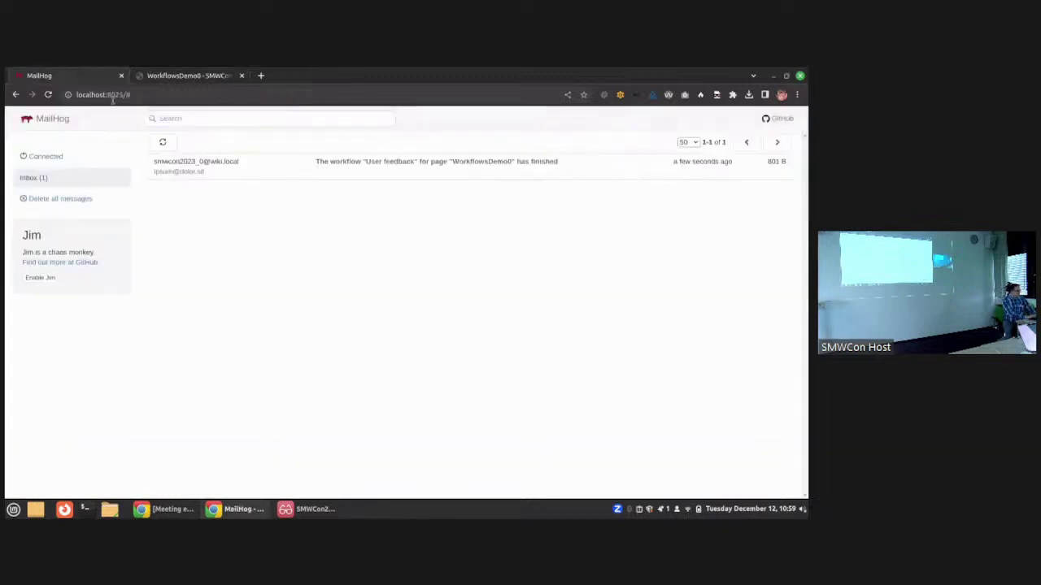
click(295, 173)
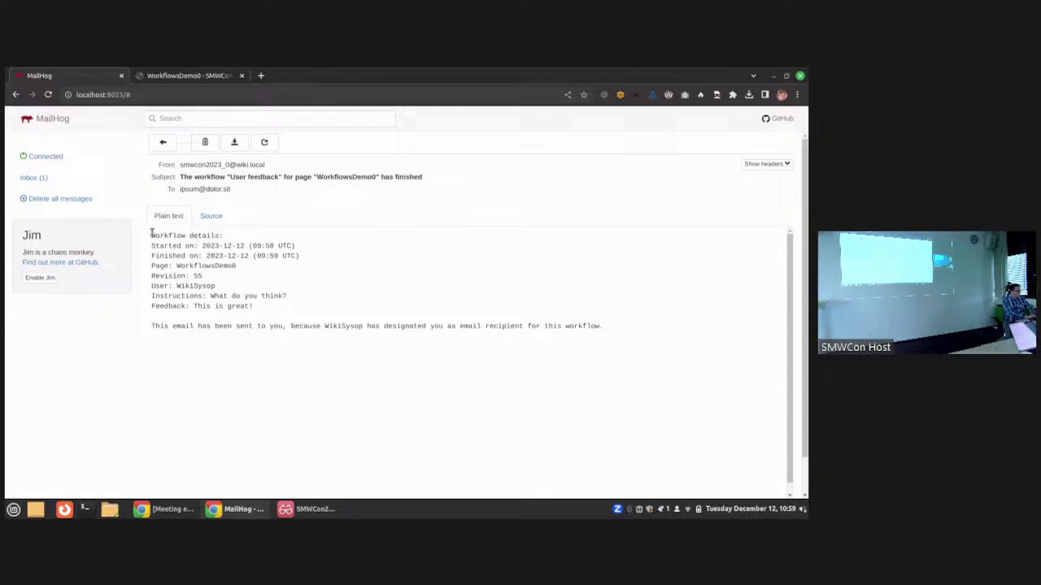
drag(150, 234, 581, 355)
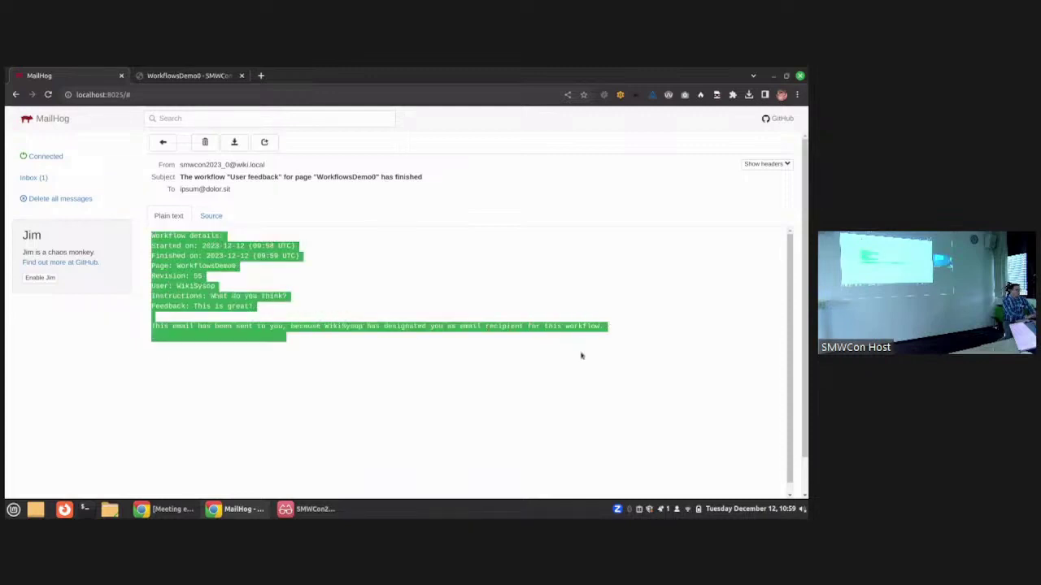
click(581, 356)
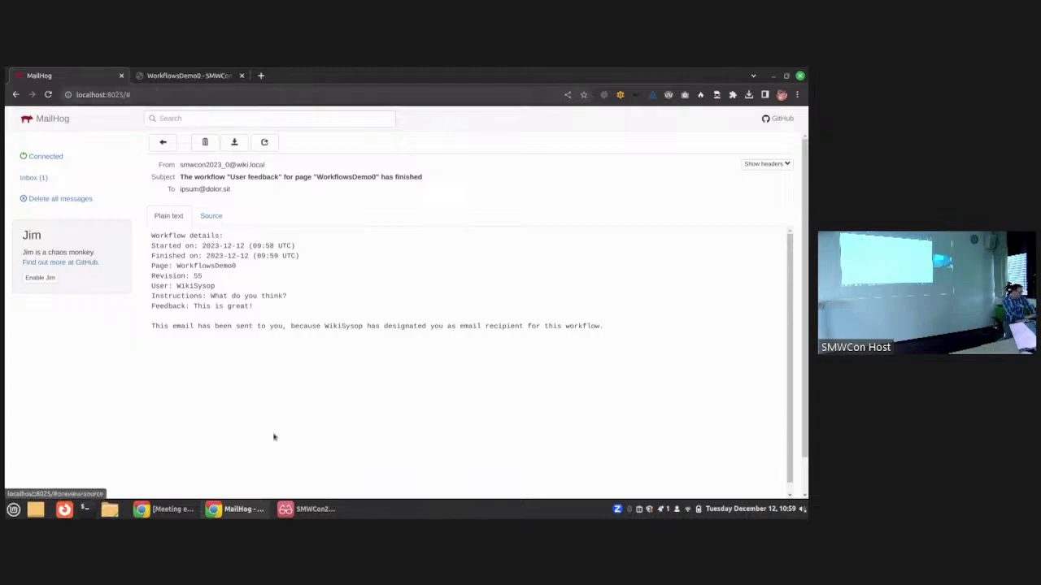
- Switch to the SMWCon slide deck, show it in presentation mode and advance to the Main features slide
click(307, 509)
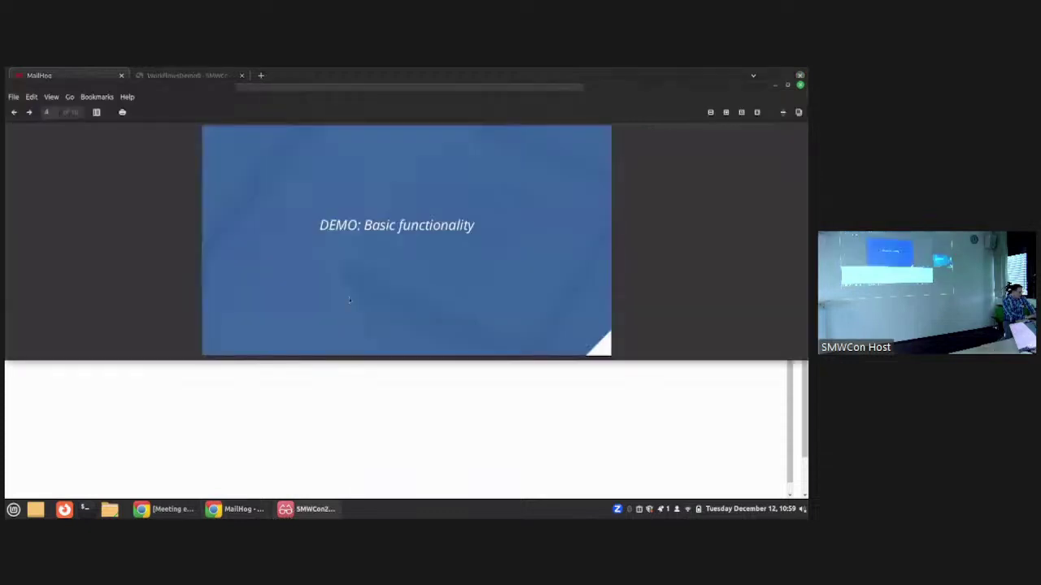
click(49, 98)
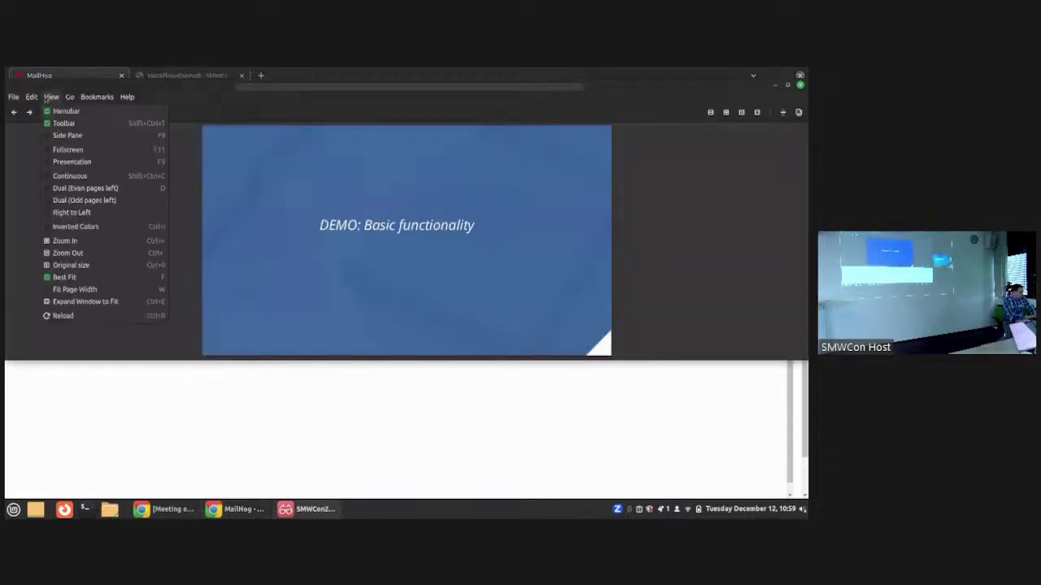
click(92, 165)
key(Right)
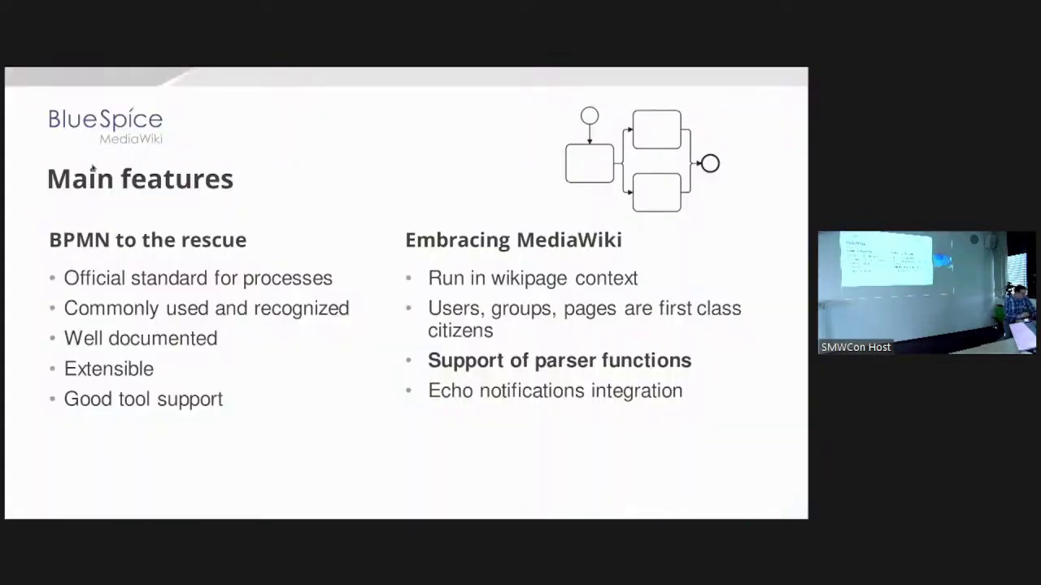